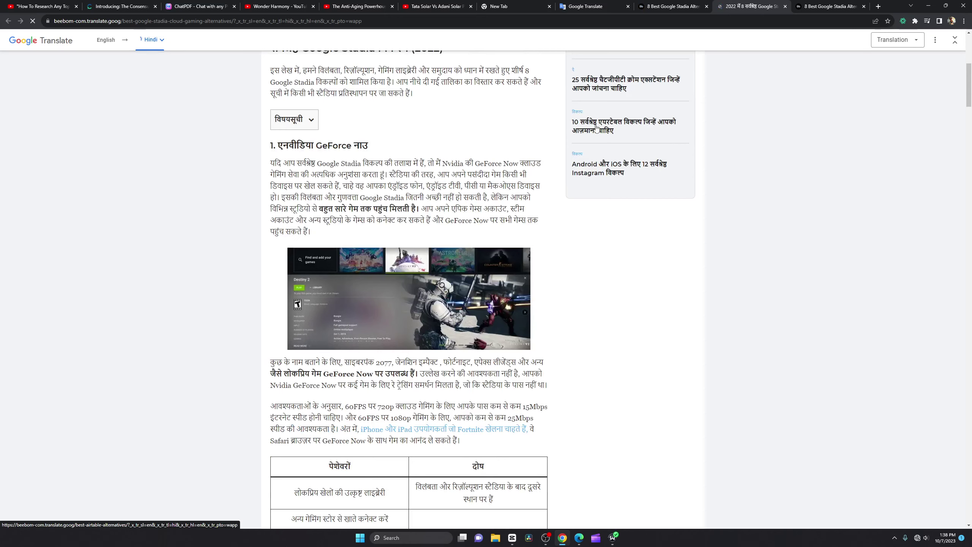
Close the original and Hindi-translated Google Stadia alternatives article tabs, keeping the Google Translate tab open
{"action": "scroll", "coordinate": [596, 128], "scroll_direction": "up", "scroll_amount": 6}
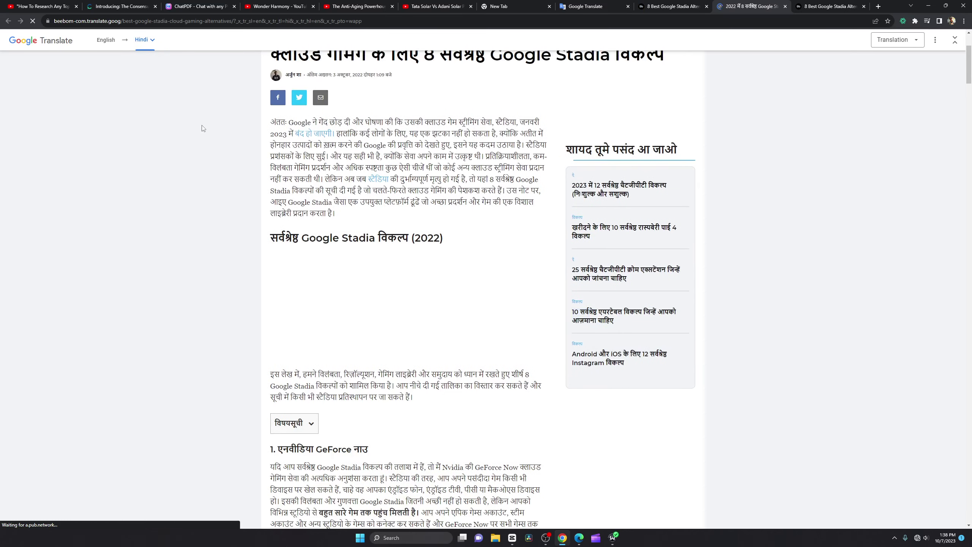
{"action": "mouse_move", "coordinate": [969, 69]}
{"action": "left_mouse_down"}
{"action": "mouse_move", "coordinate": [970, 402]}
{"action": "mouse_move", "coordinate": [968, 65]}
{"action": "left_mouse_up"}
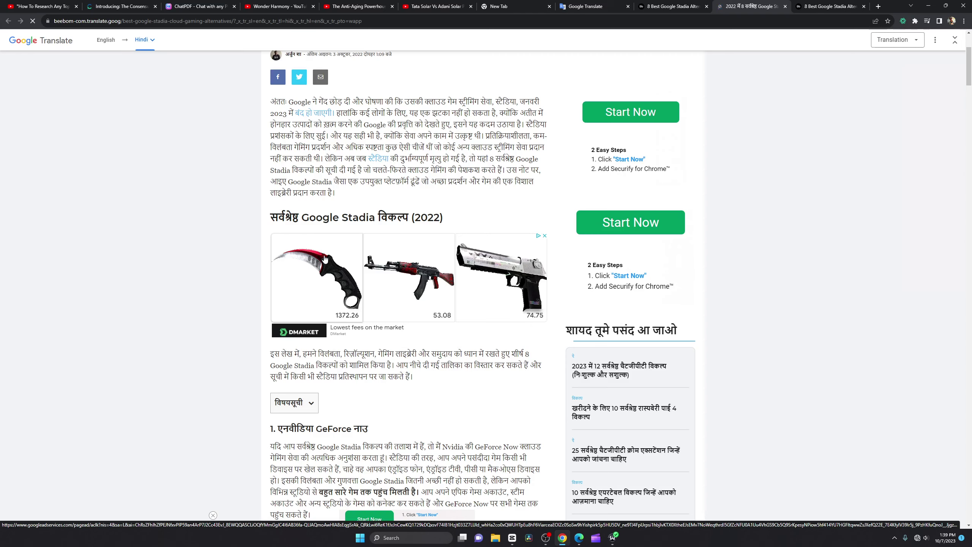
{"action": "left_click", "coordinate": [784, 6]}
{"action": "left_click", "coordinate": [706, 7]}
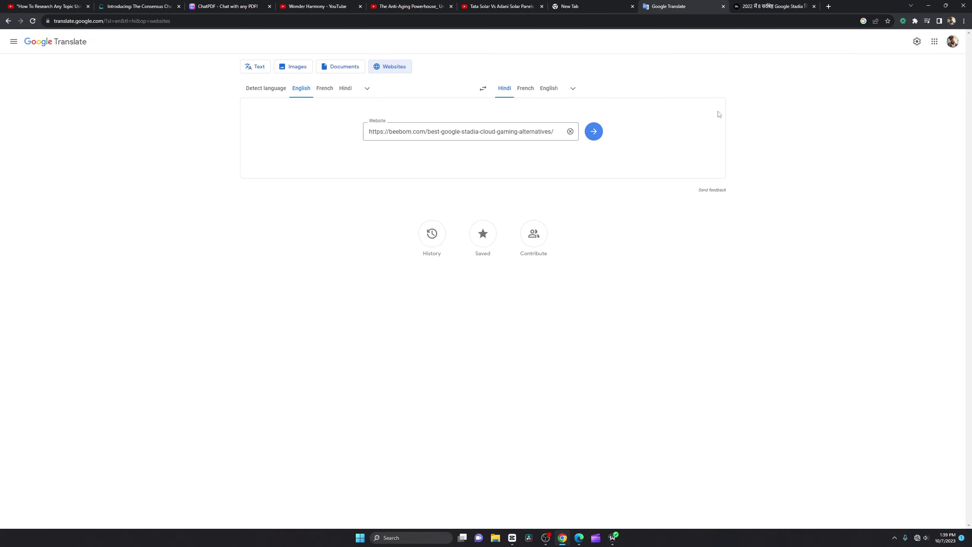
{"action": "left_click", "coordinate": [780, 6]}
{"action": "left_click", "coordinate": [685, 7]}
{"action": "left_click", "coordinate": [773, 6]}
{"action": "left_click", "coordinate": [813, 6]}
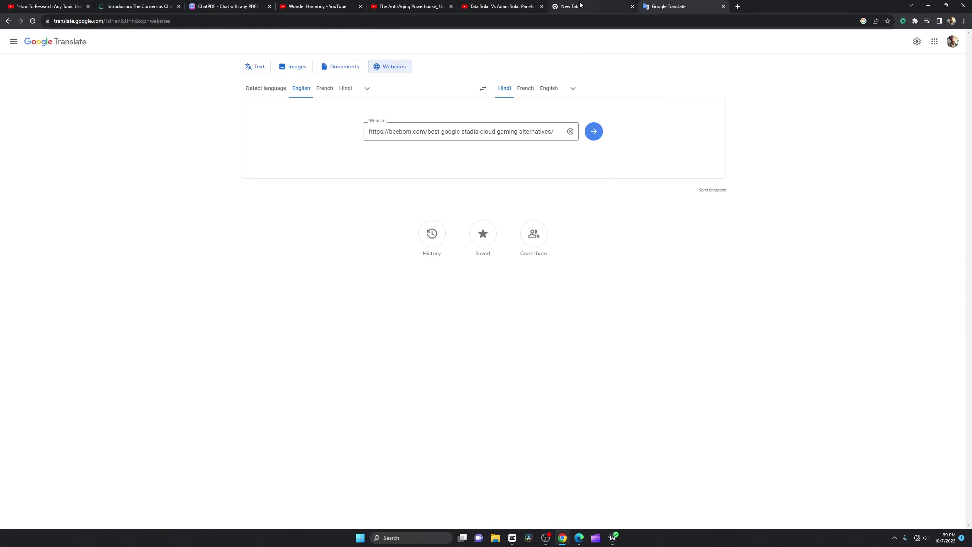
Load youtube.com in the empty tab and close the Google Translate tab
{"action": "left_click", "coordinate": [593, 7]}
{"action": "left_click", "coordinate": [595, 19]}
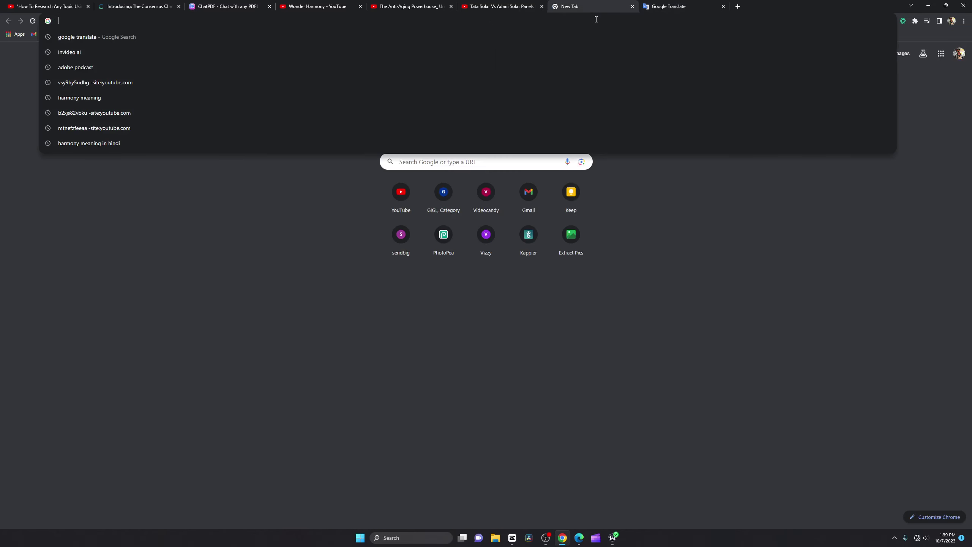
{"action": "type", "text": "you"}
{"action": "key", "text": "Return"}
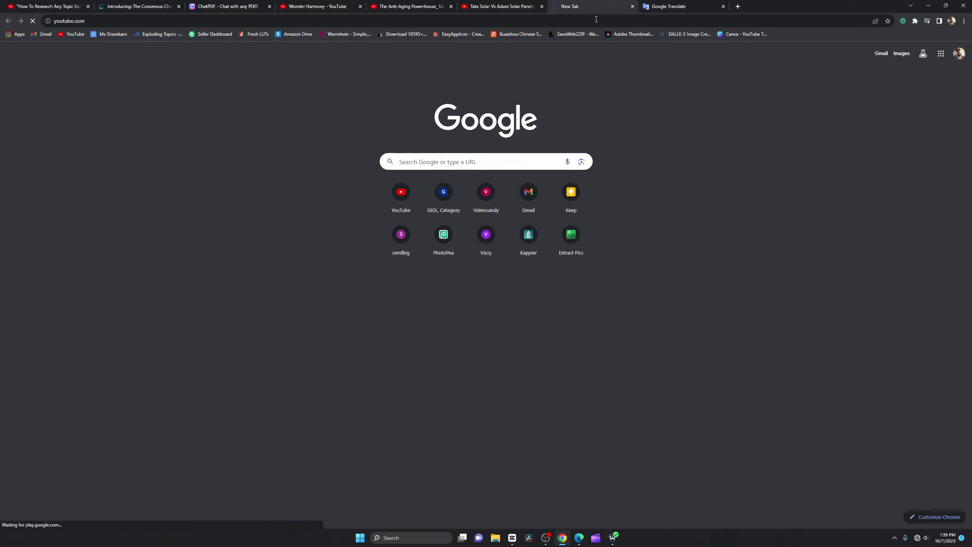
{"action": "left_click", "coordinate": [687, 9]}
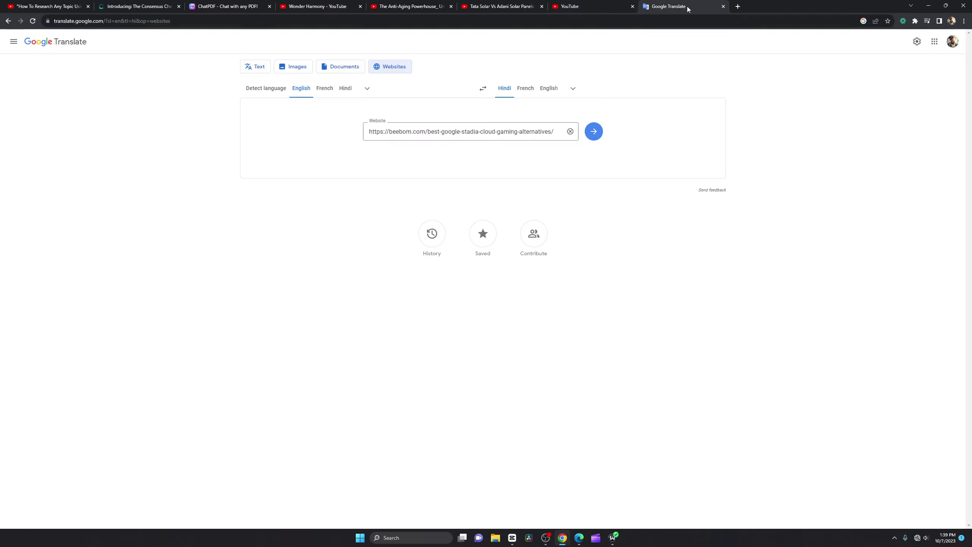
{"action": "left_click", "coordinate": [723, 6]}
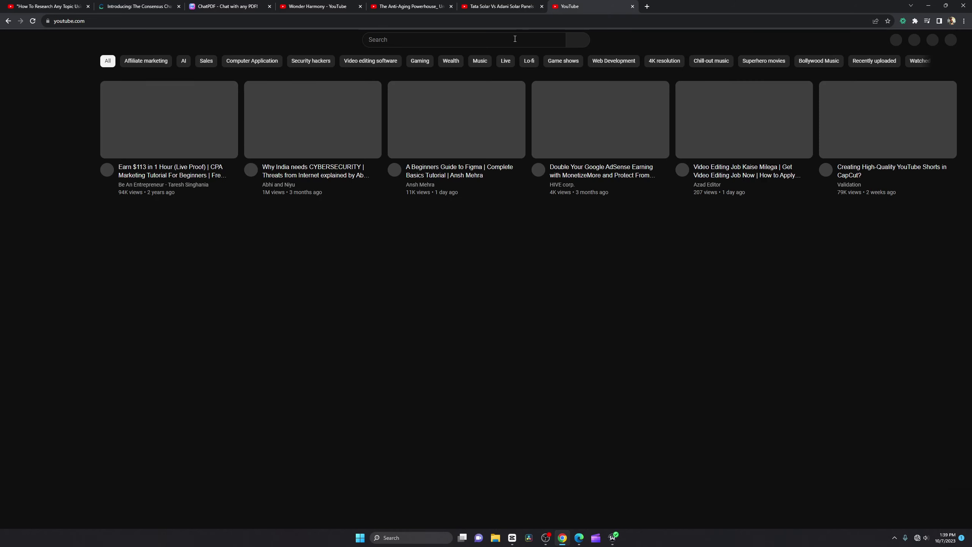
Search YouTube for "druv rathee"
{"action": "left_click", "coordinate": [513, 40]}
{"action": "type", "text": "dru"}
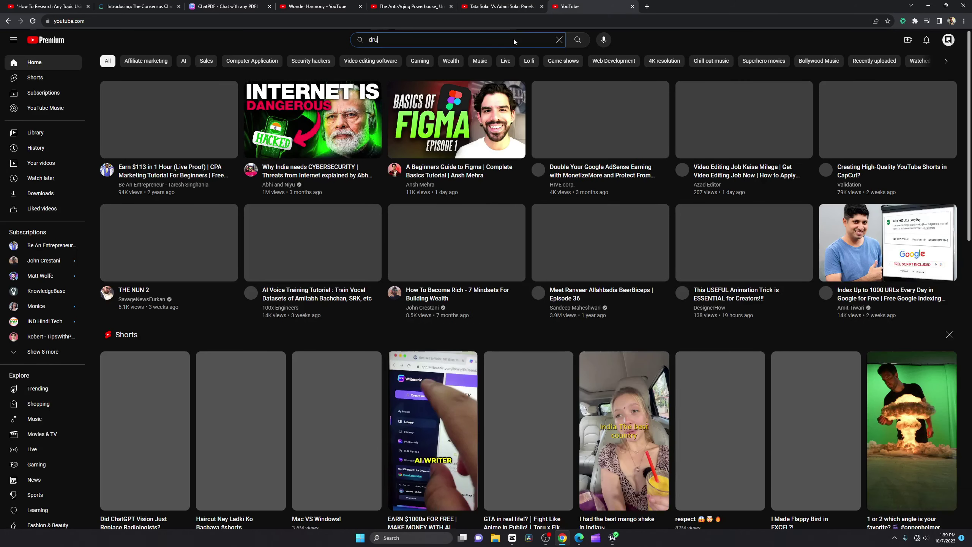
{"action": "type", "text": "ve"}
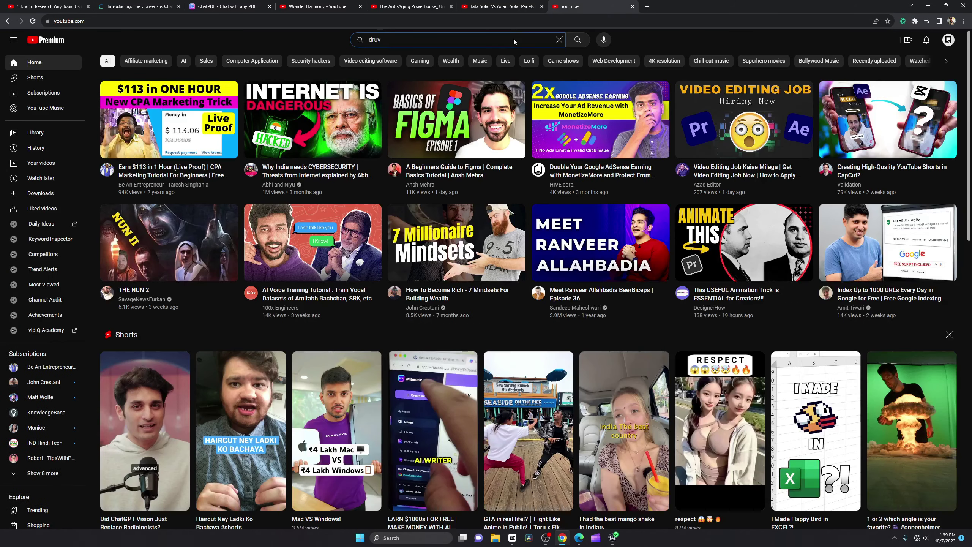
{"action": "type", "text": "rathee"}
{"action": "key", "text": "Return"}
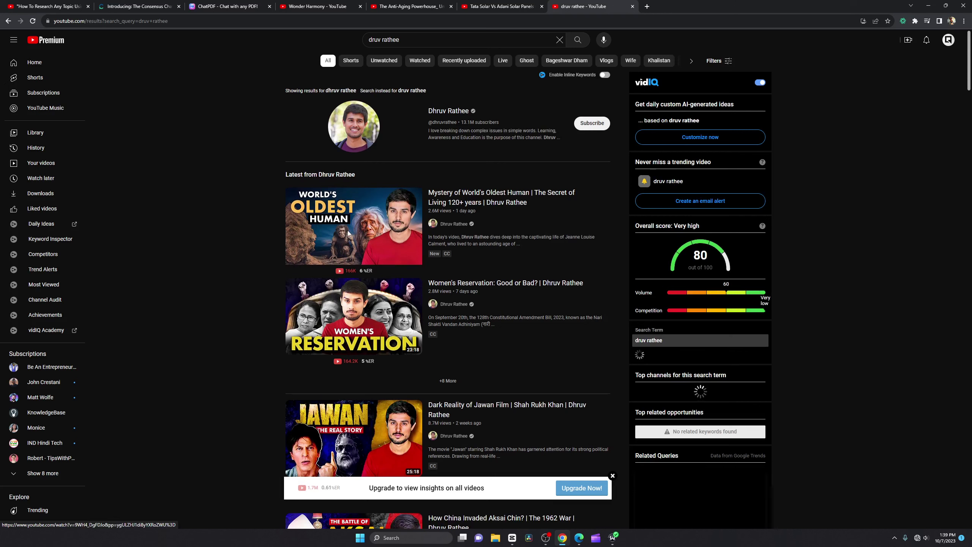
Open the video "Mystery of World's Oldest Human | The Secret of Living 120+ years" and pause it
{"action": "mouse_move", "coordinate": [348, 233]}
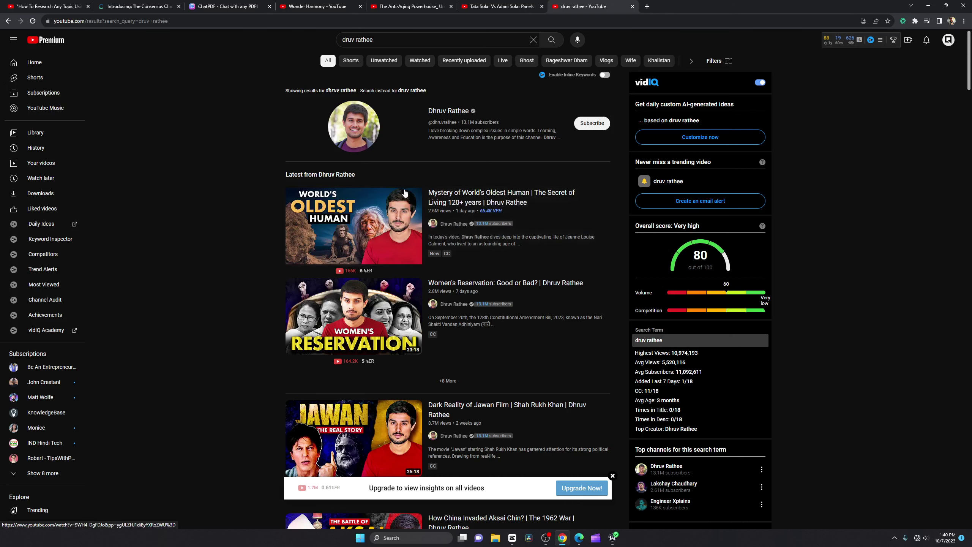
{"action": "left_click_drag", "start_coordinate": [429, 194], "coordinate": [521, 198]}
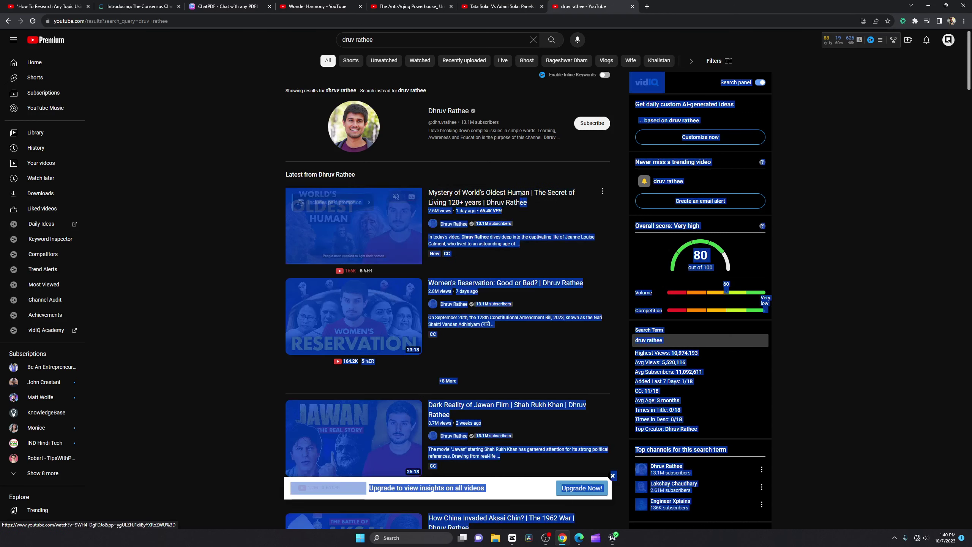
{"action": "left_click", "coordinate": [521, 199]}
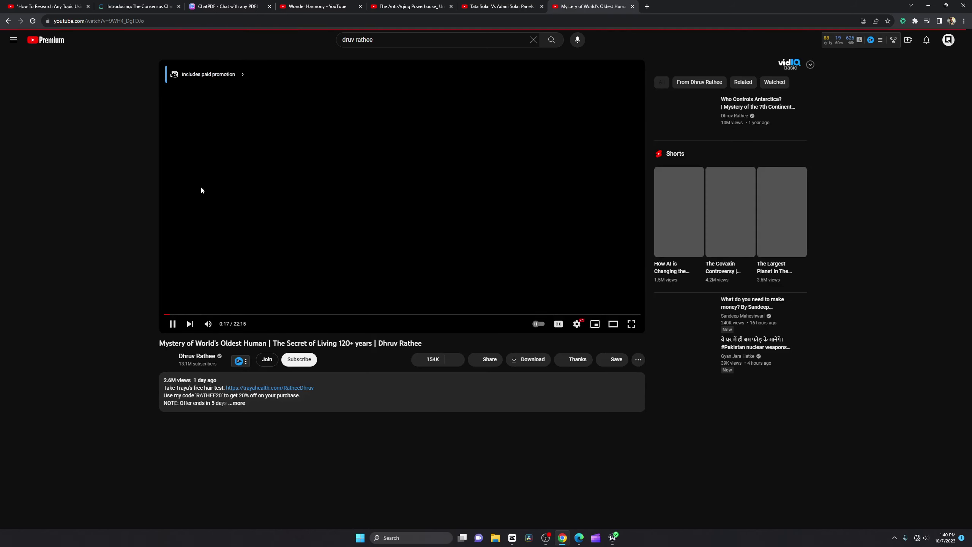
{"action": "left_click", "coordinate": [202, 188]}
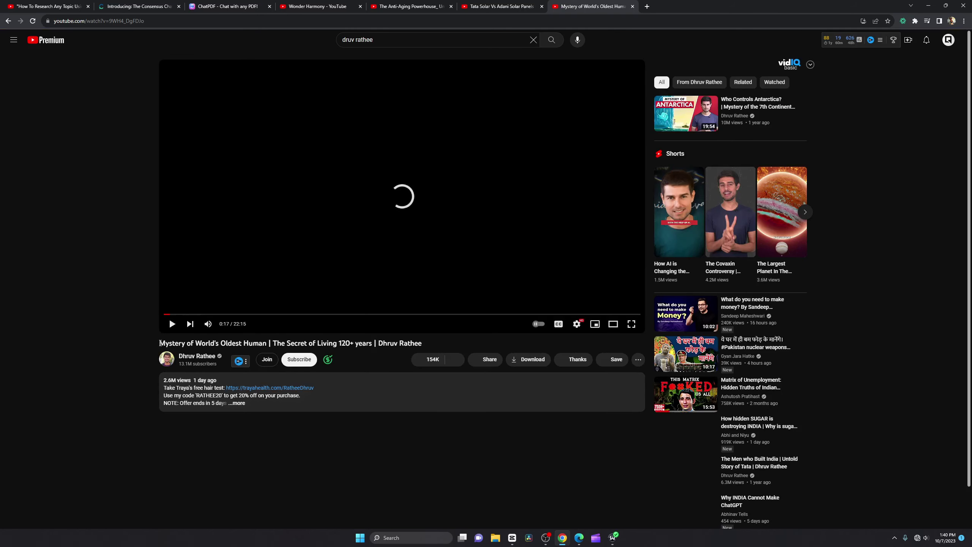
Copy the full title of the oldest-human video and close its tab
{"action": "left_click_drag", "start_coordinate": [160, 343], "coordinate": [423, 343]}
{"action": "right_click", "coordinate": [422, 344]}
{"action": "left_click", "coordinate": [426, 349]}
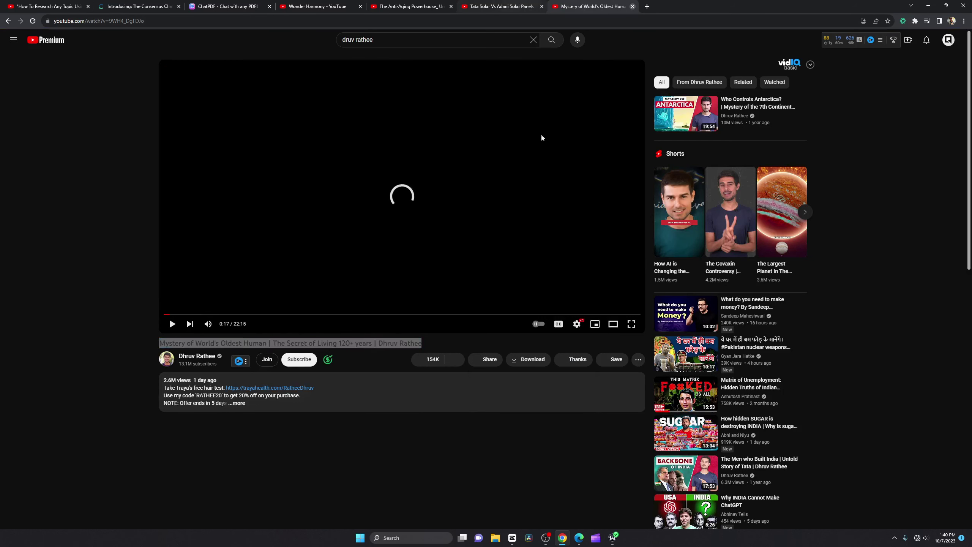
{"action": "key", "text": "ctrl+w"}
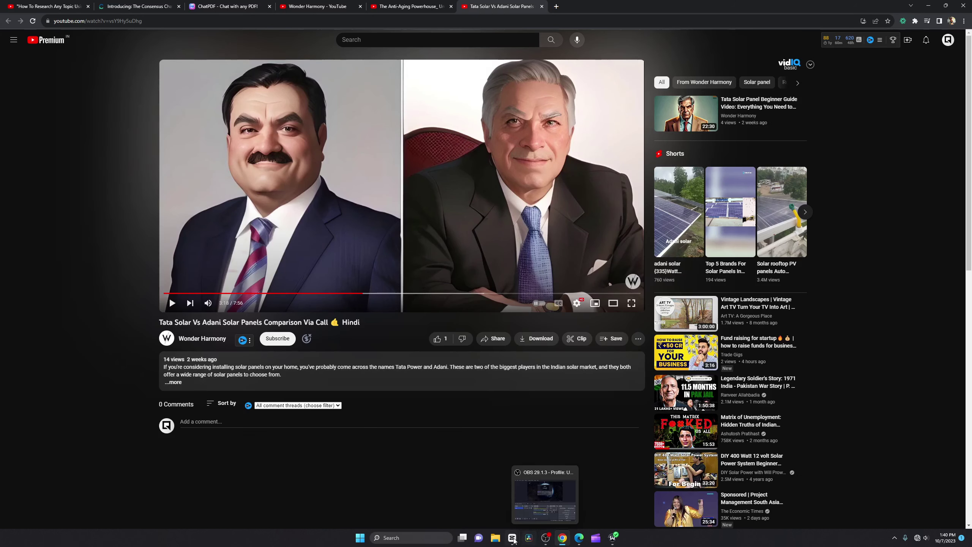
Switch to CapCut and paste the copied title as the script, trimmed to "Mystery of World's Oldest Human | The Secret of Living 120+ years"
{"action": "left_click", "coordinate": [515, 540]}
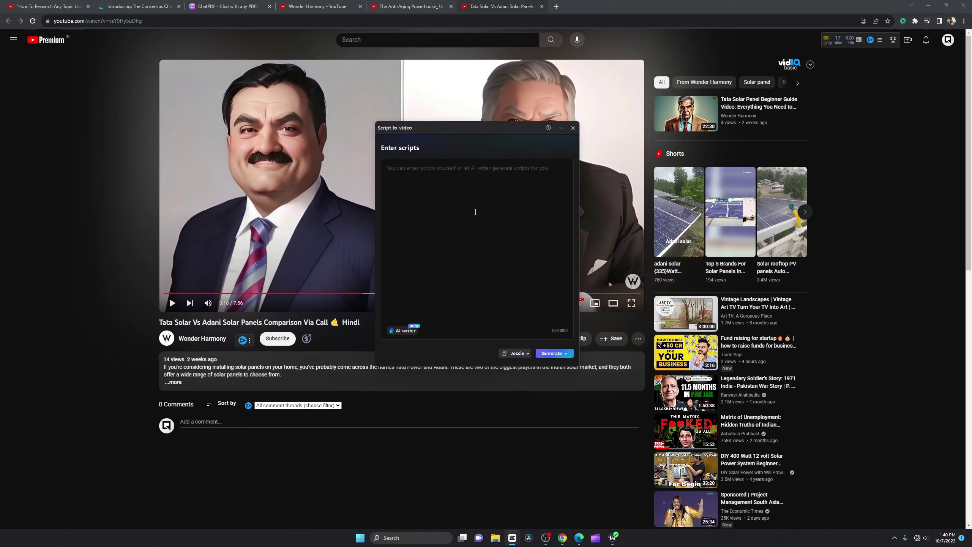
{"action": "key", "text": "ctrl+v"}
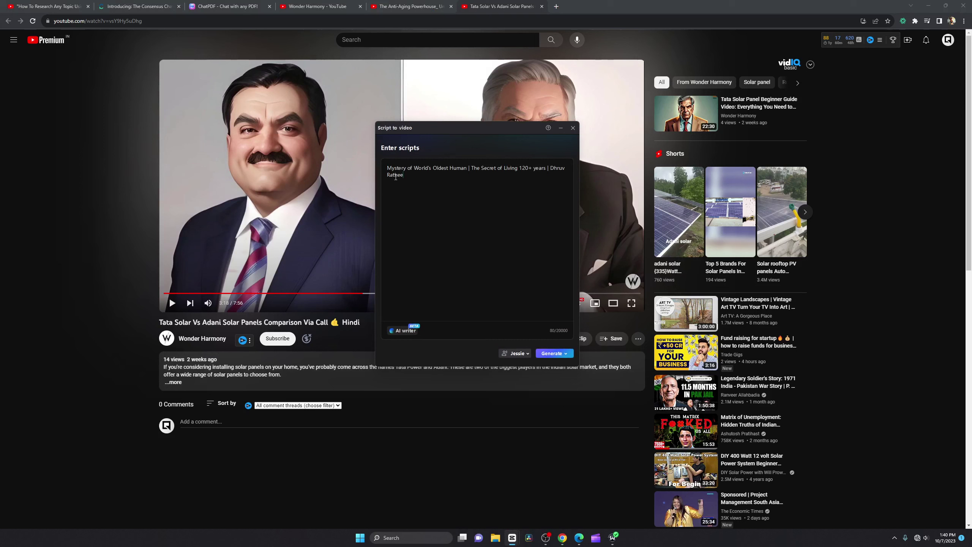
{"action": "key", "text": "ctrl+shift+Left"}
{"action": "key", "text": "ctrl+shift+Left"}
{"action": "key", "text": "ctrl+shift+Left"}
{"action": "key", "text": "BackSpace"}
{"action": "left_click", "coordinate": [558, 354]}
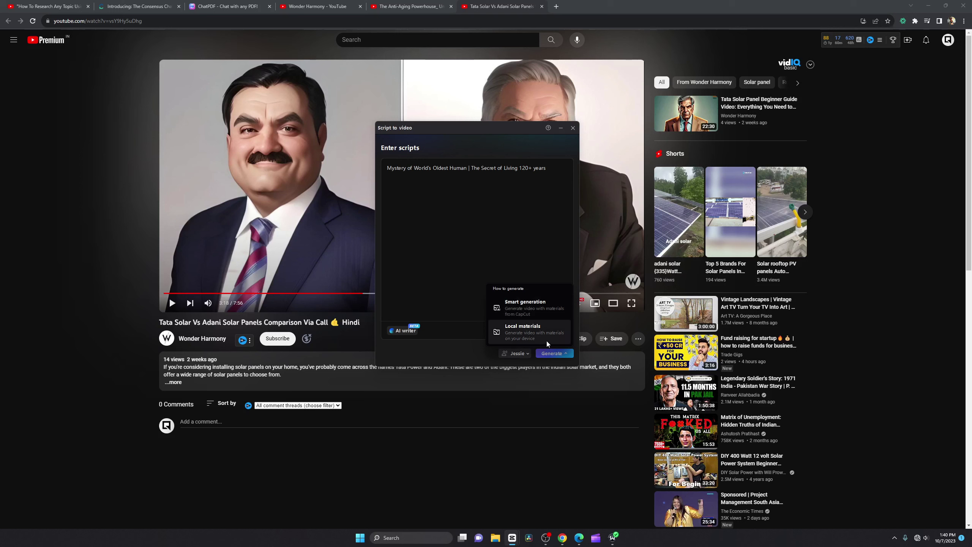
{"action": "left_click", "coordinate": [518, 354]}
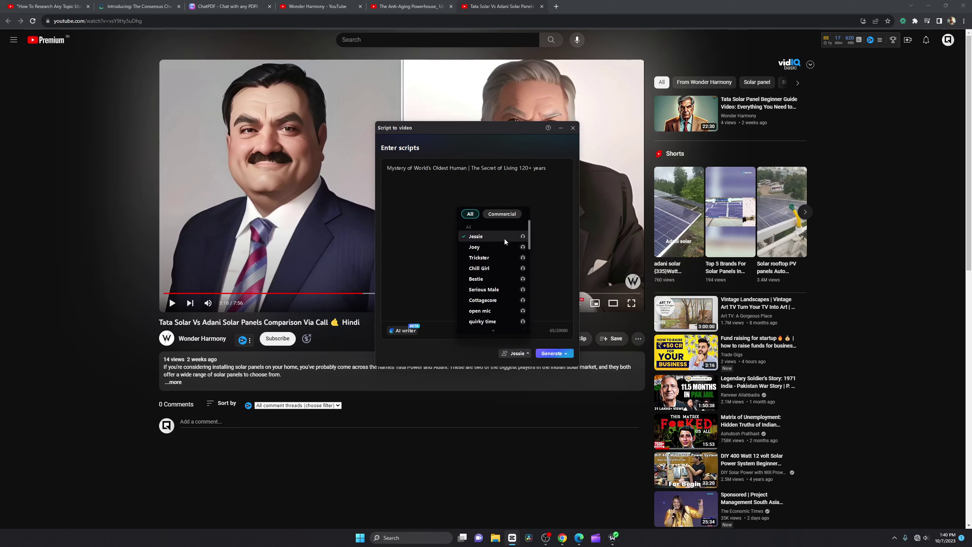
{"action": "left_click", "coordinate": [475, 247]}
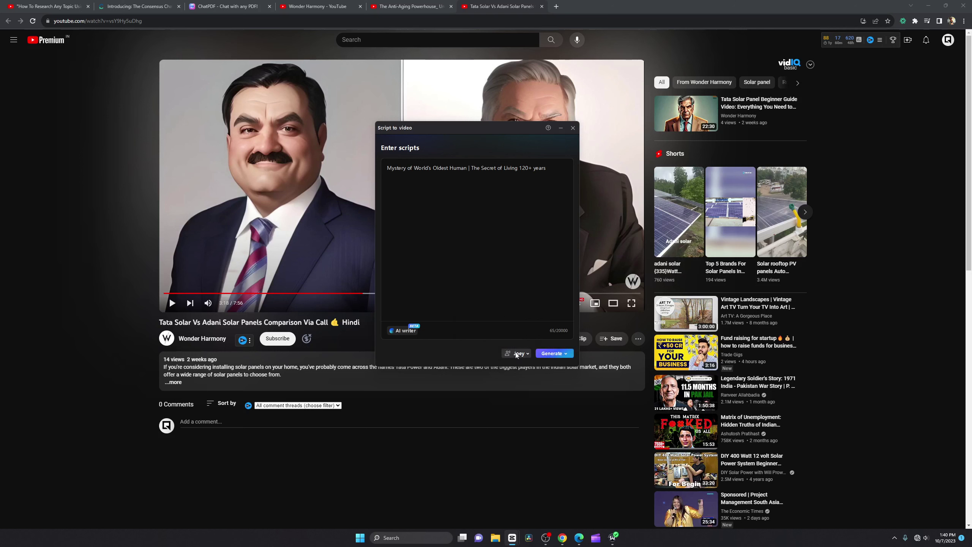
{"action": "left_click", "coordinate": [516, 354]}
{"action": "left_click", "coordinate": [484, 265]}
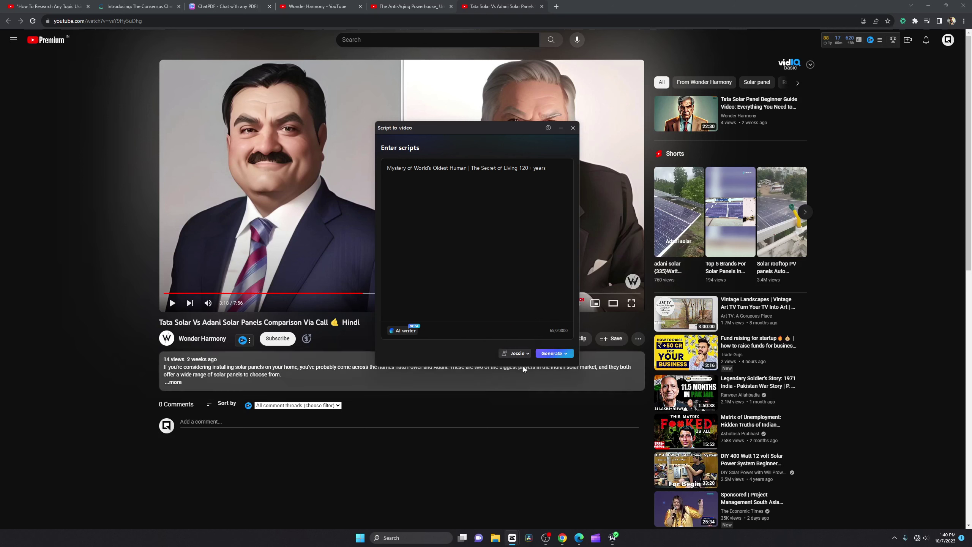
Generate the video from the script with Smart generation and dismiss the linkage notice
{"action": "left_click", "coordinate": [558, 351]}
{"action": "left_click", "coordinate": [530, 299]}
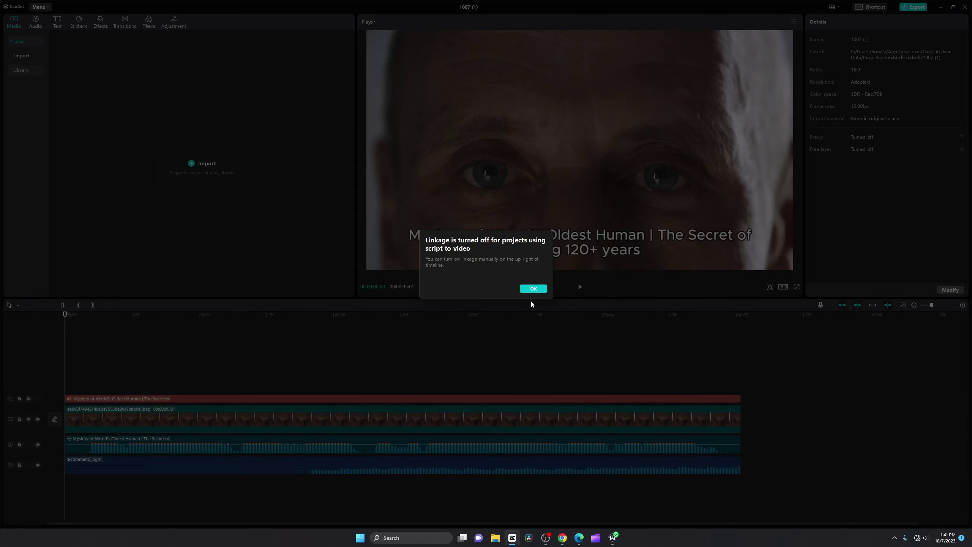
{"action": "left_click", "coordinate": [533, 289]}
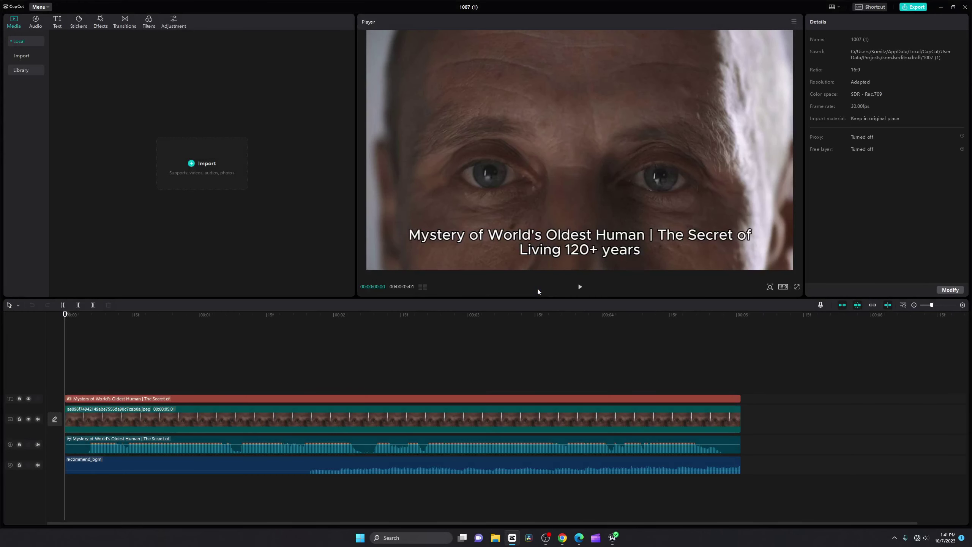
Play the generated video from the start of the timeline to review its image, captions and voiceover
{"action": "left_click_drag", "start_coordinate": [145, 315], "coordinate": [29, 317]}
{"action": "key", "text": "space"}
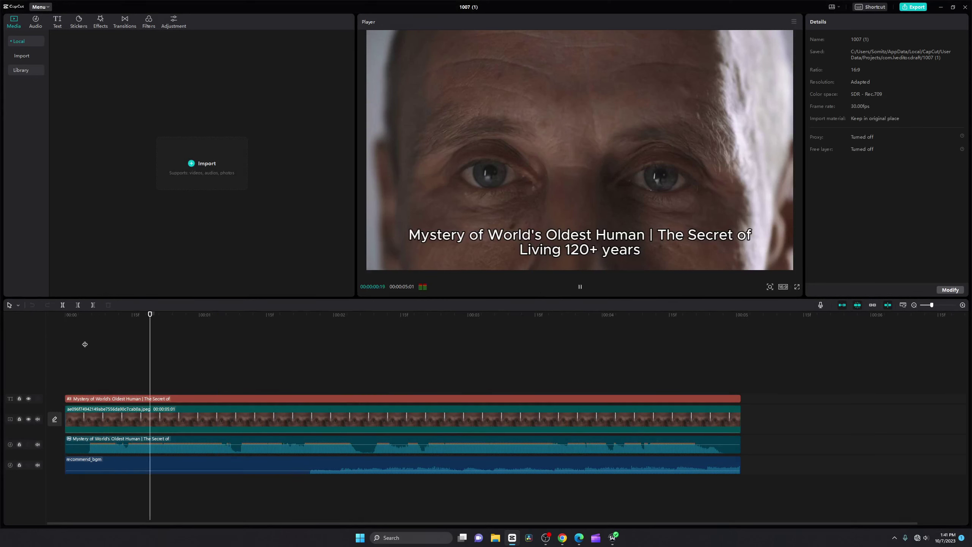
{"action": "left_click", "coordinate": [43, 325]}
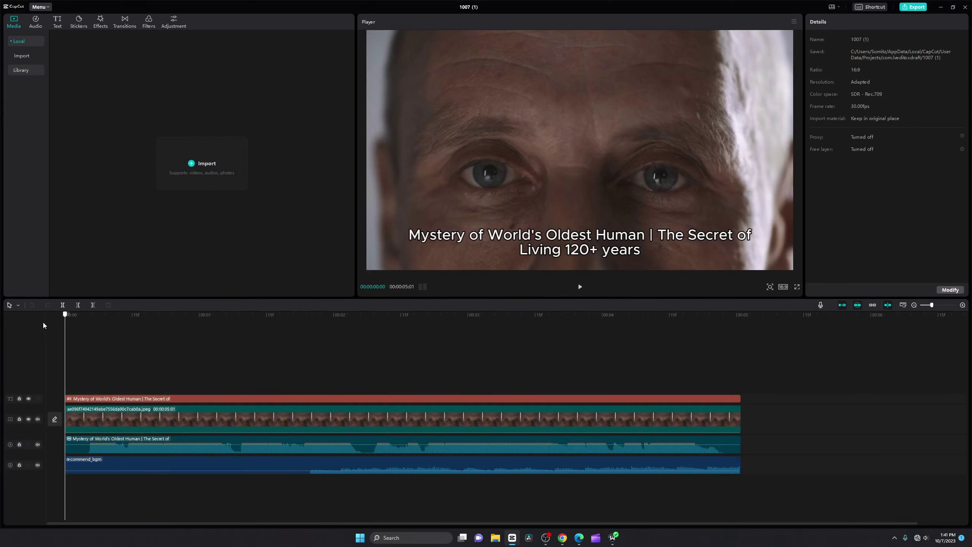
{"action": "left_click", "coordinate": [237, 421]}
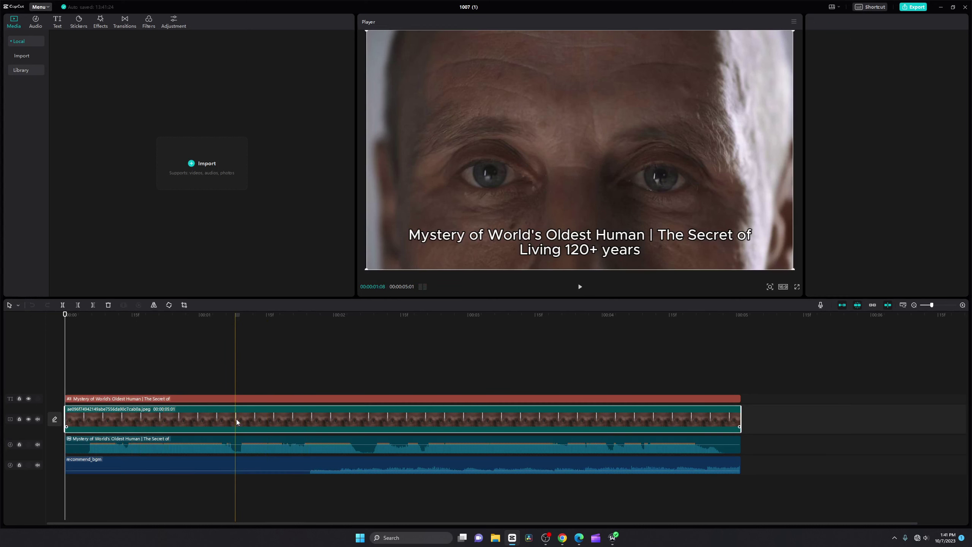
{"action": "key", "text": "space"}
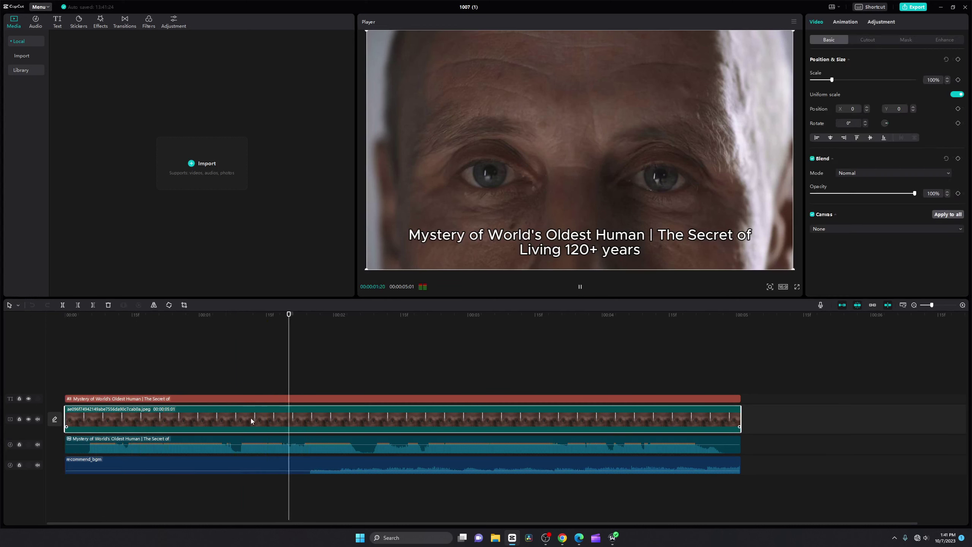
{"action": "scroll", "coordinate": [253, 423], "scroll_direction": "down", "scroll_amount": 1}
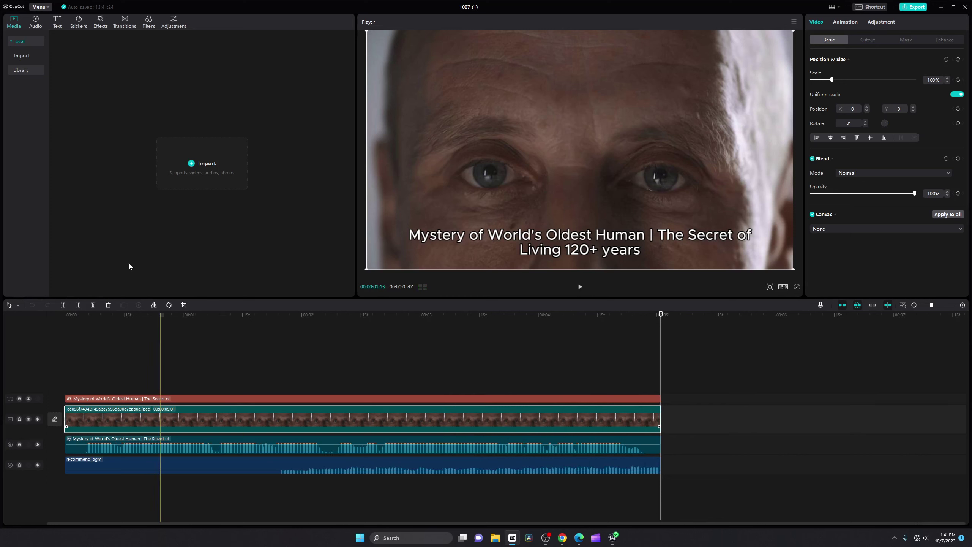
Return to the CapCut home screen and delete both projects, 1007 (1) and 1007
{"action": "left_click", "coordinate": [41, 7]}
{"action": "left_click", "coordinate": [47, 93]}
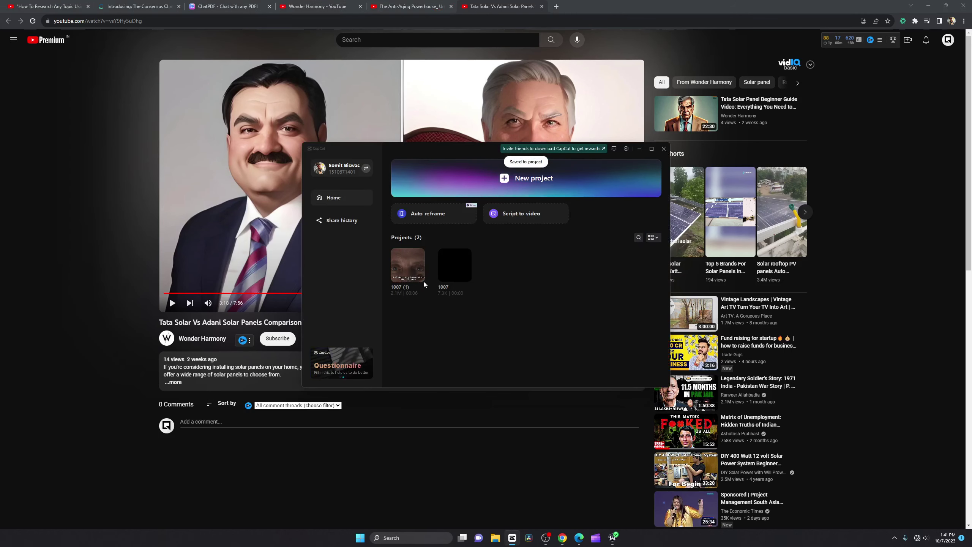
{"action": "right_click", "coordinate": [419, 278]}
{"action": "left_click", "coordinate": [464, 313]}
{"action": "key", "text": "Escape"}
{"action": "right_click", "coordinate": [420, 279]}
{"action": "left_click", "coordinate": [434, 313]}
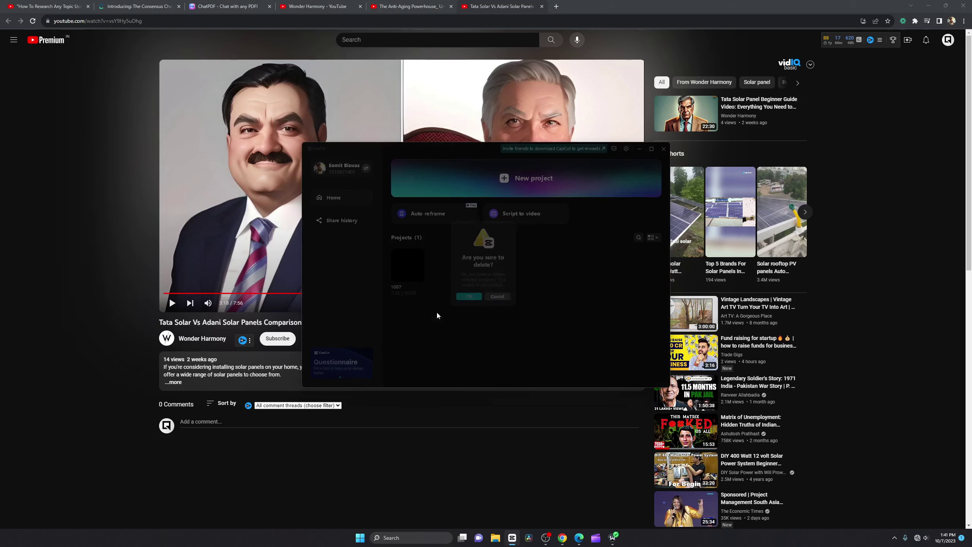
{"action": "left_click", "coordinate": [470, 300]}
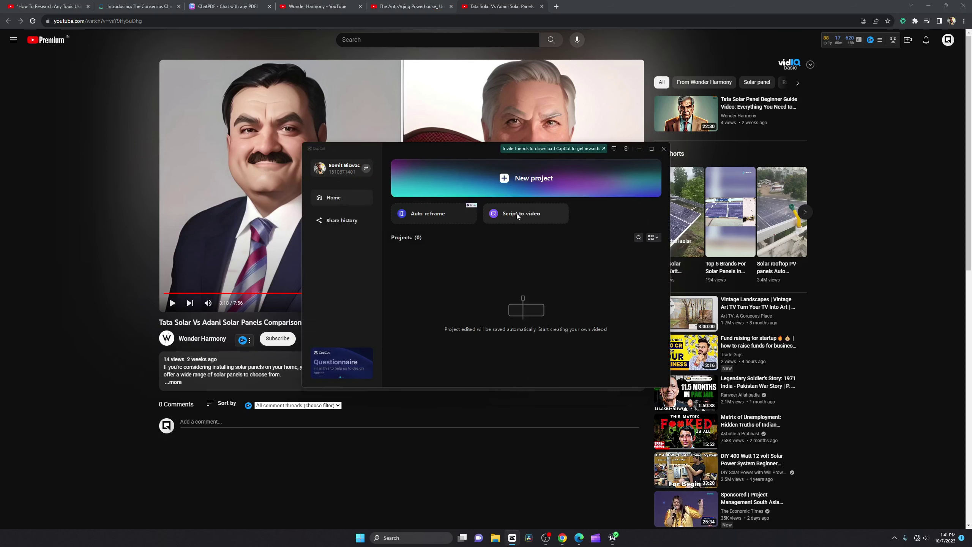
Open a blank Script to video window, and switch to Chrome to show the "The Anti-Aging Powerhouse_ Unleashing" video
{"action": "left_click", "coordinate": [521, 217]}
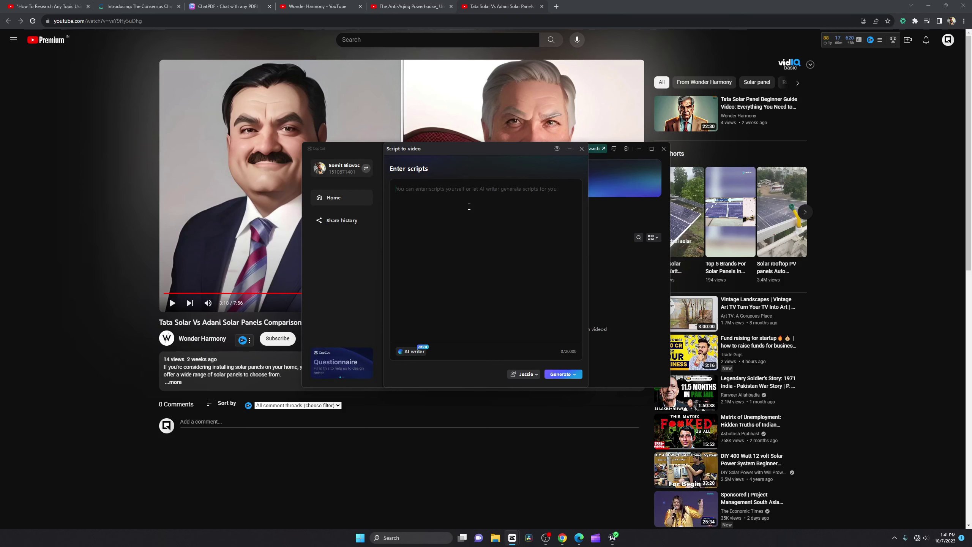
{"action": "left_click", "coordinate": [509, 9]}
{"action": "left_click", "coordinate": [425, 7]}
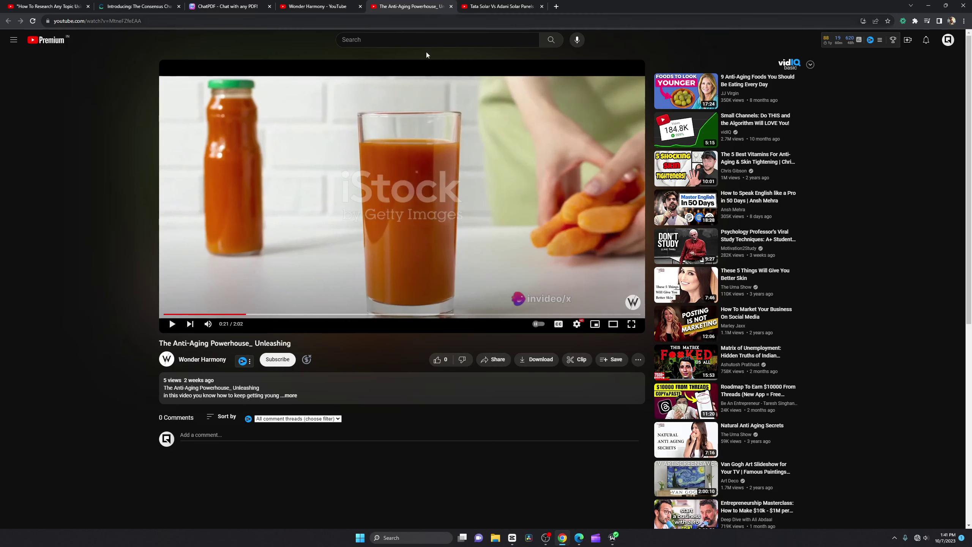
Show the transcript of the "The Anti-Aging Powerhouse_ Unleashing" video
{"action": "left_click", "coordinate": [326, 6]}
{"action": "left_click", "coordinate": [407, 6]}
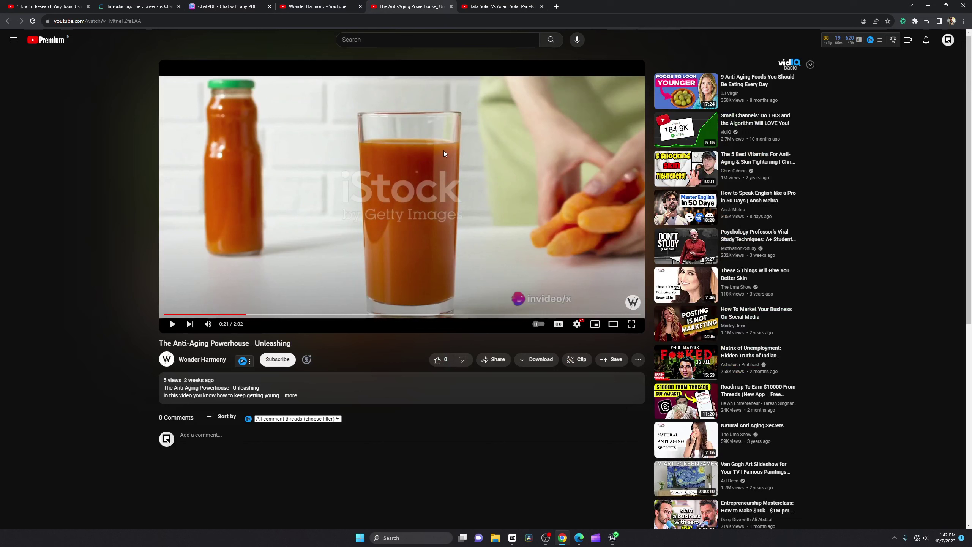
{"action": "left_click", "coordinate": [250, 361]}
{"action": "left_click", "coordinate": [637, 360]}
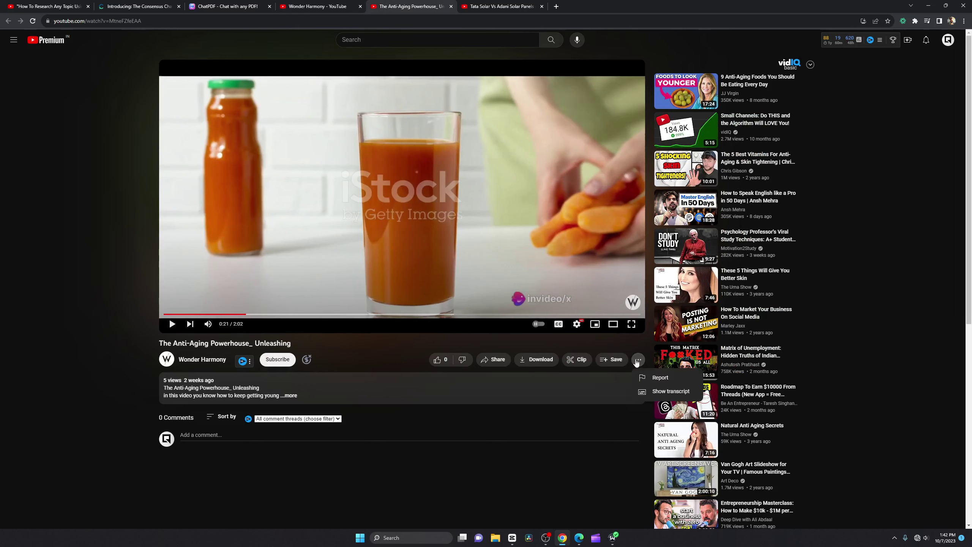
{"action": "left_click", "coordinate": [670, 391]}
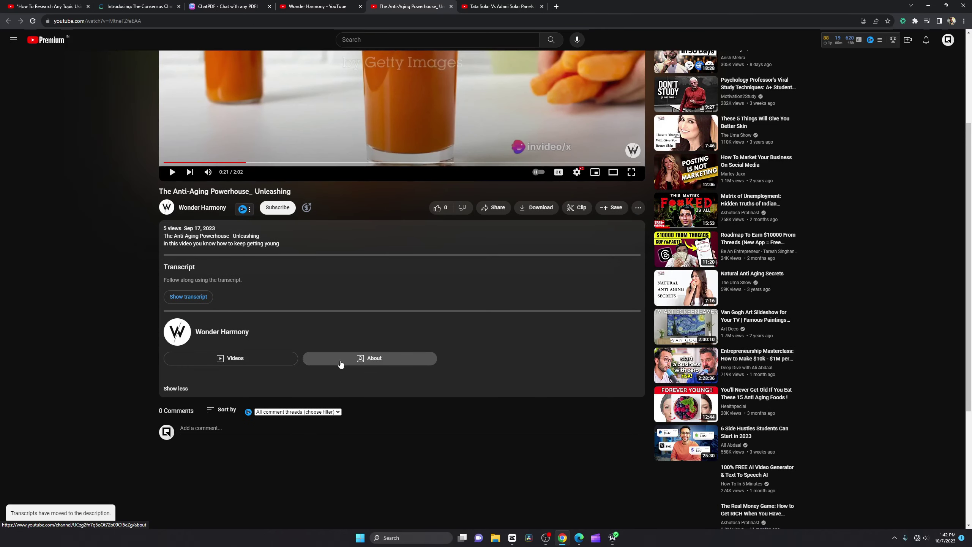
{"action": "scroll", "coordinate": [273, 354], "scroll_direction": "down", "scroll_amount": 2}
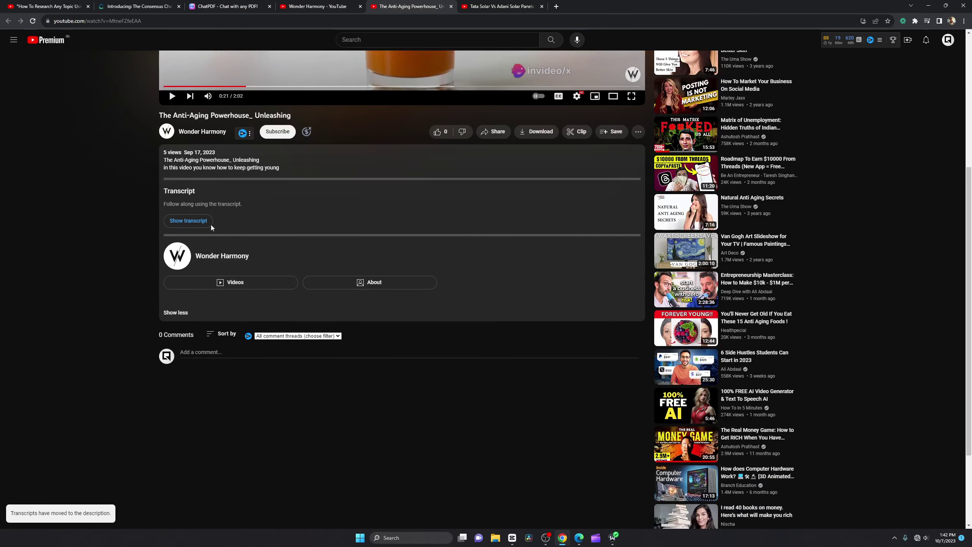
{"action": "left_click", "coordinate": [189, 221]}
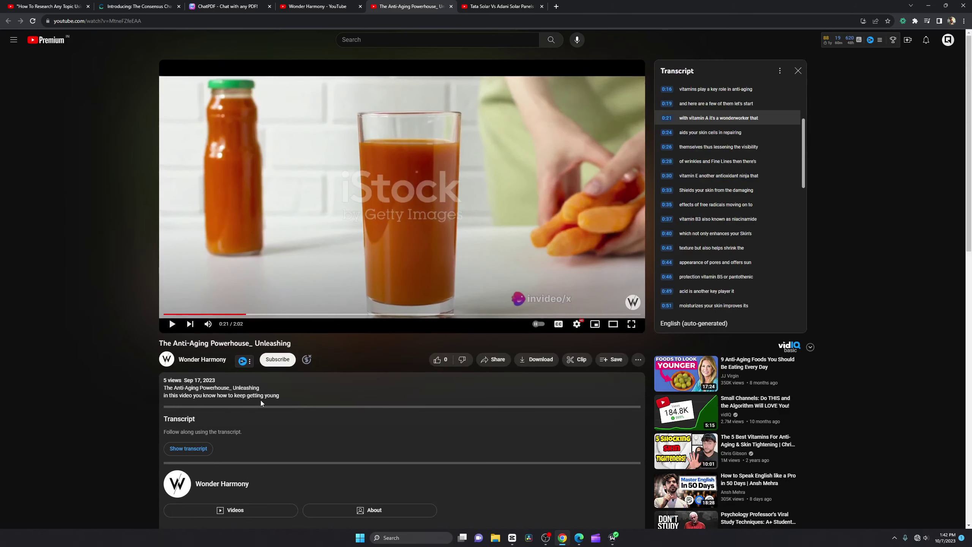
Hide the transcript timestamps and copy the text from "vitamins play a key role in anti-aging" through "youthful appearance"
{"action": "left_click", "coordinate": [780, 70]}
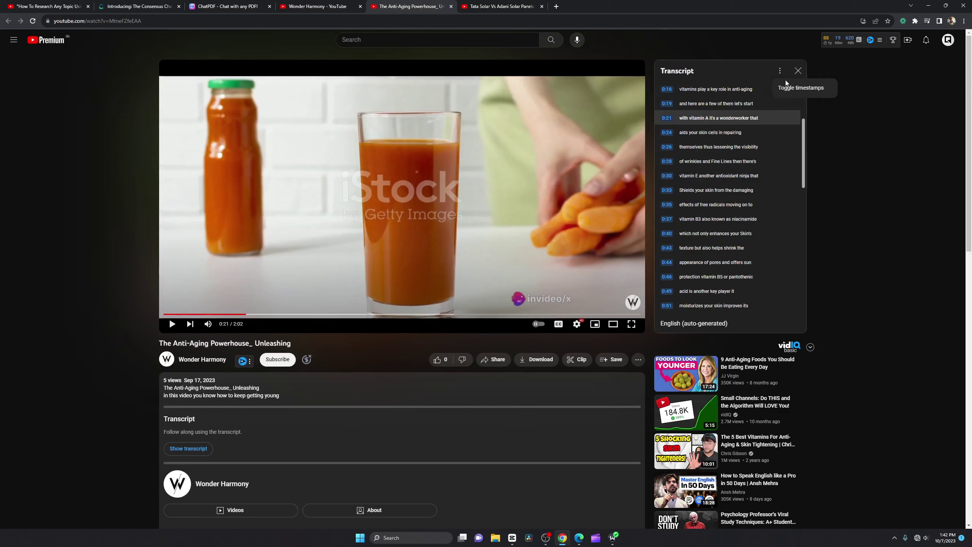
{"action": "left_click", "coordinate": [776, 94]}
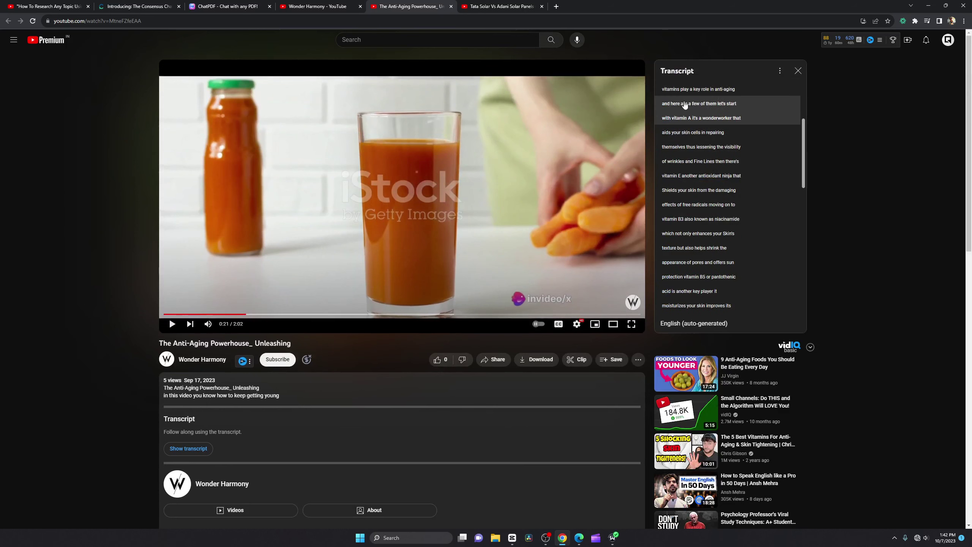
{"action": "left_click_drag", "start_coordinate": [657, 93], "coordinate": [704, 309]}
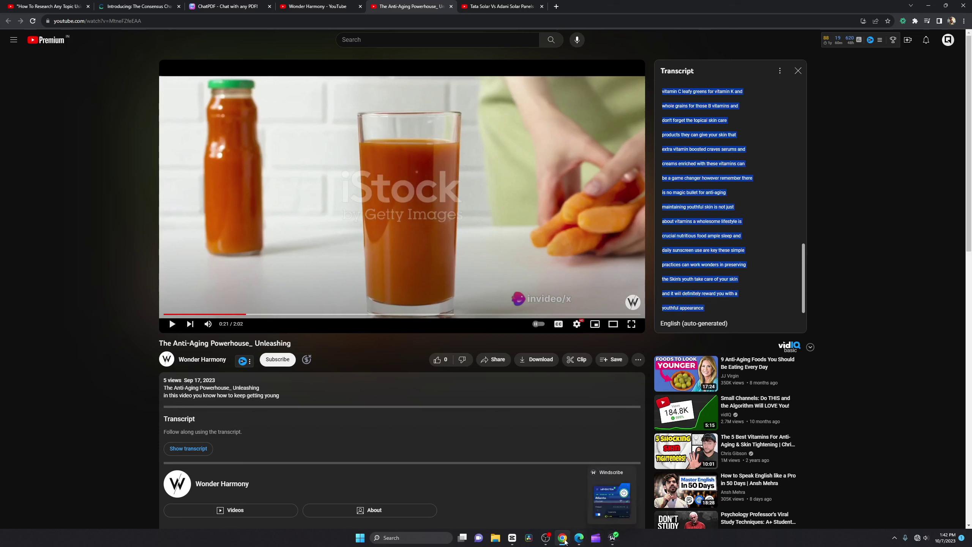
Switch to CapCut's Script to video window and paste the copied transcript as the script
{"action": "mouse_move", "coordinate": [547, 541]}
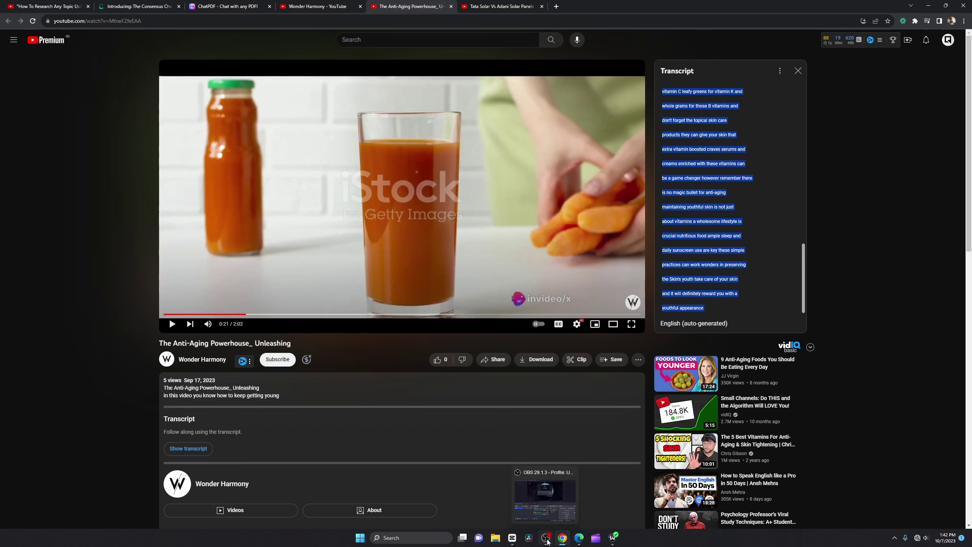
{"action": "left_click", "coordinate": [512, 537]}
{"action": "left_click", "coordinate": [546, 498]}
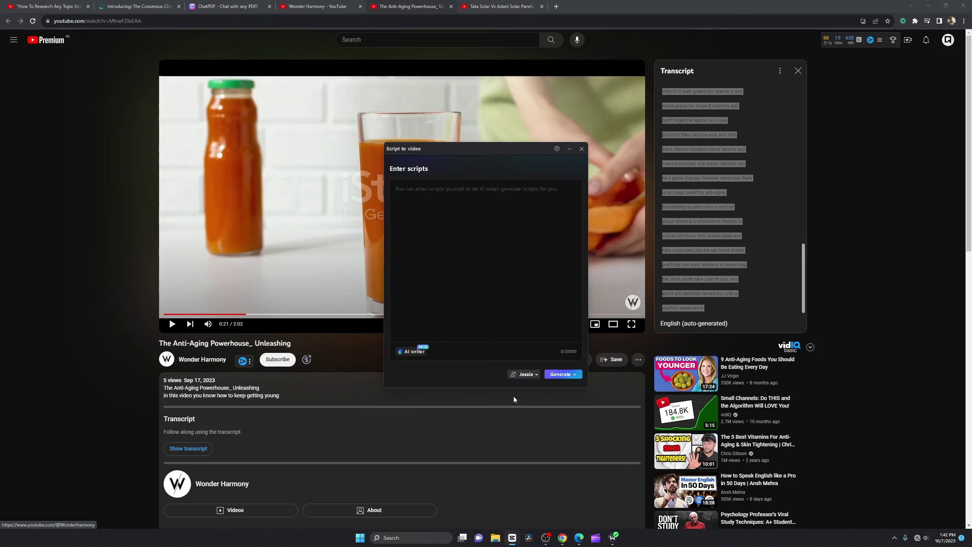
{"action": "key", "text": "ctrl+v"}
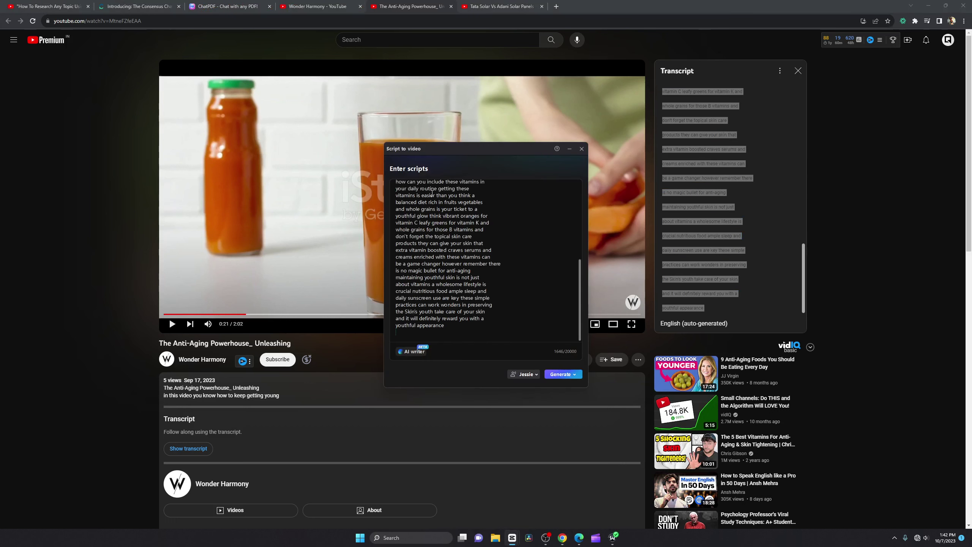
{"action": "scroll", "coordinate": [462, 248], "scroll_direction": "up", "scroll_amount": 5}
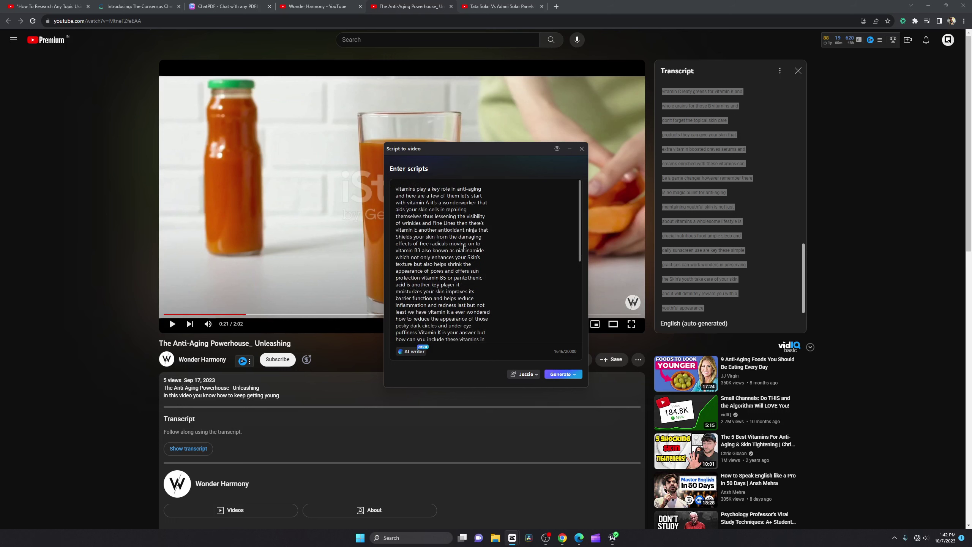
Set the voiceover voice to Cute Boy and start generating the video from the pasted transcript
{"action": "left_click", "coordinate": [527, 373]}
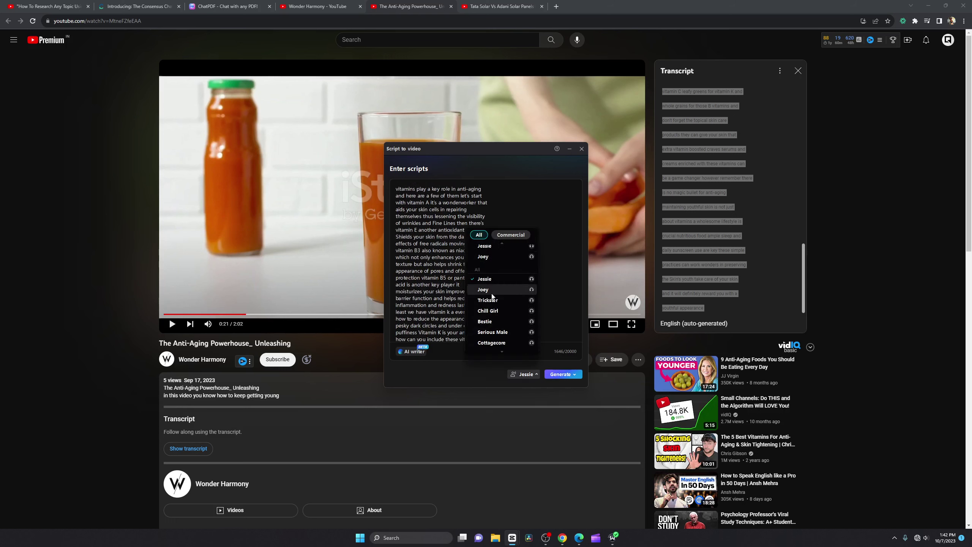
{"action": "scroll", "coordinate": [489, 310], "scroll_direction": "down", "scroll_amount": 3}
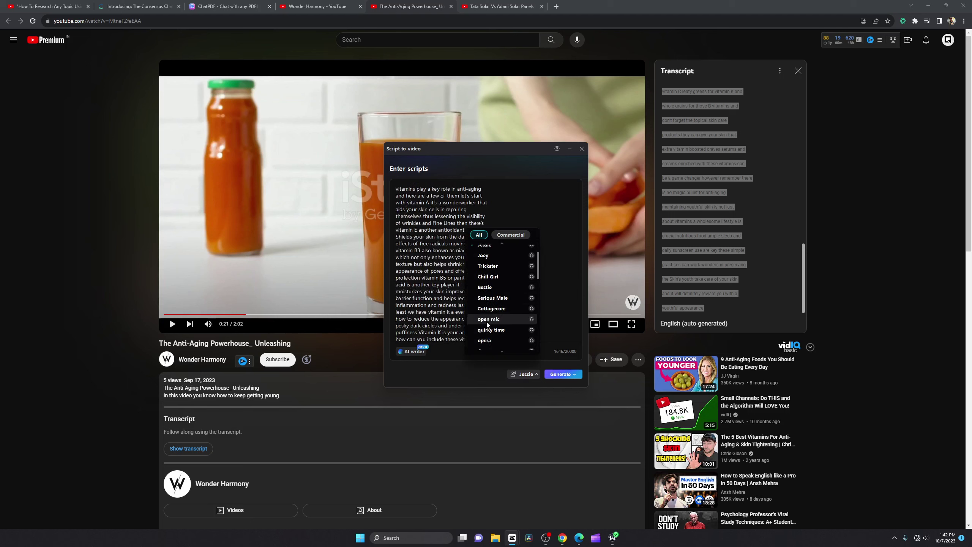
{"action": "scroll", "coordinate": [490, 329], "scroll_direction": "down", "scroll_amount": 3}
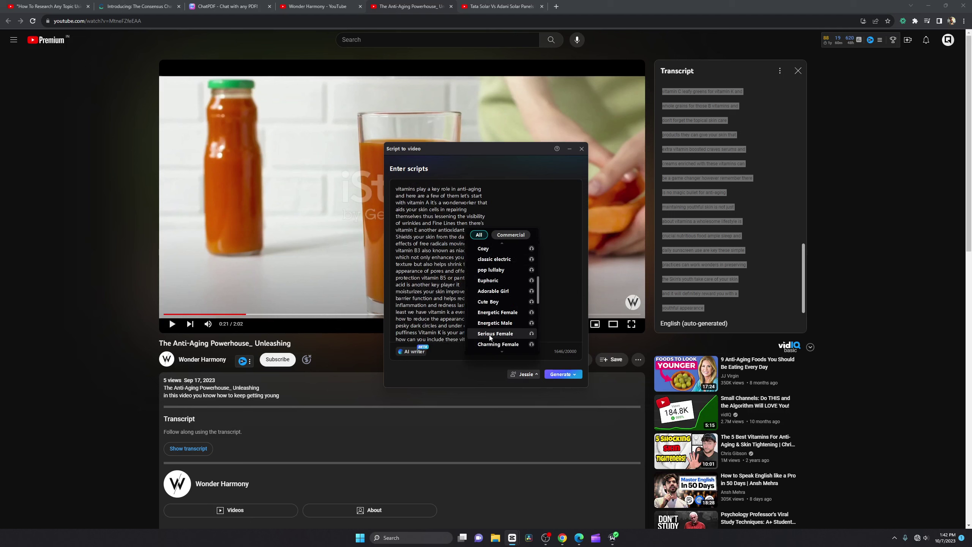
{"action": "scroll", "coordinate": [497, 303], "scroll_direction": "down", "scroll_amount": 2}
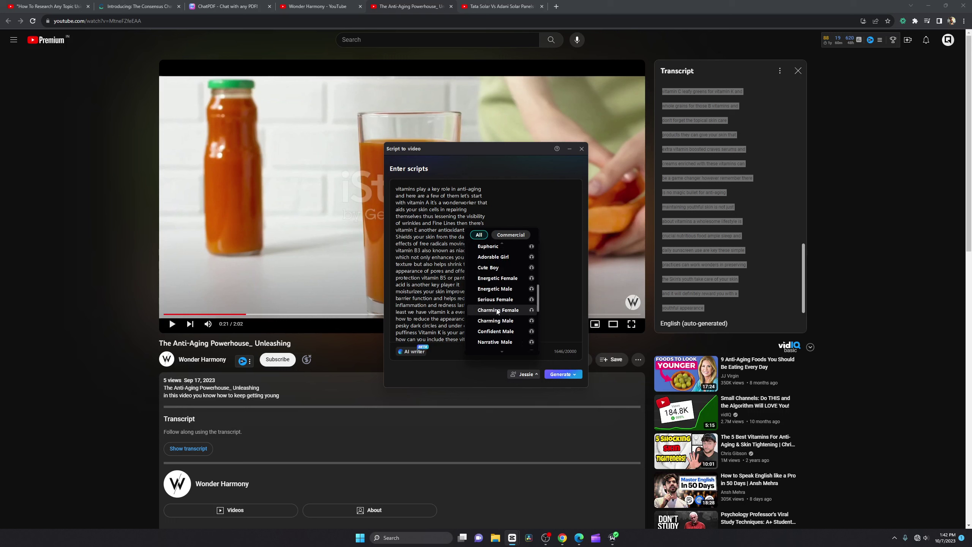
{"action": "left_click", "coordinate": [494, 267]}
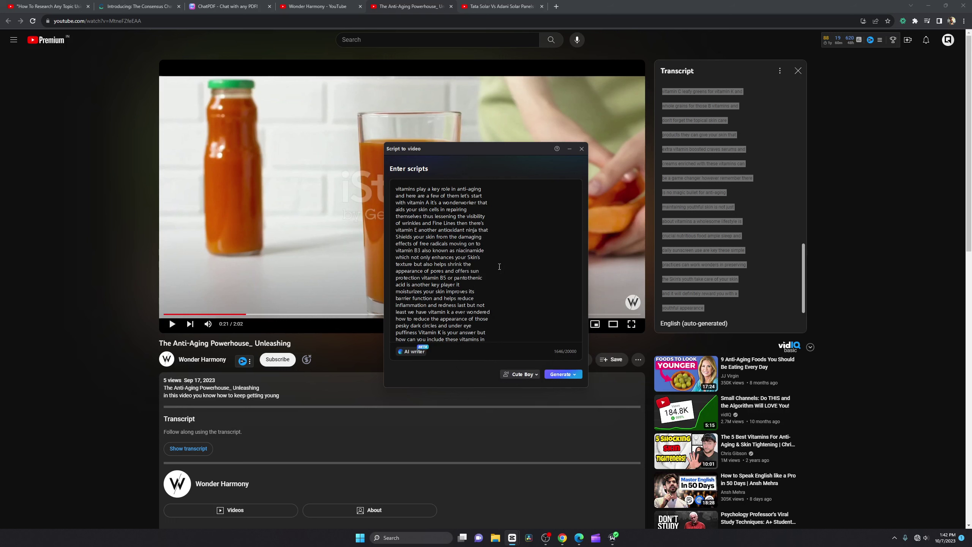
{"action": "left_click", "coordinate": [564, 374]}
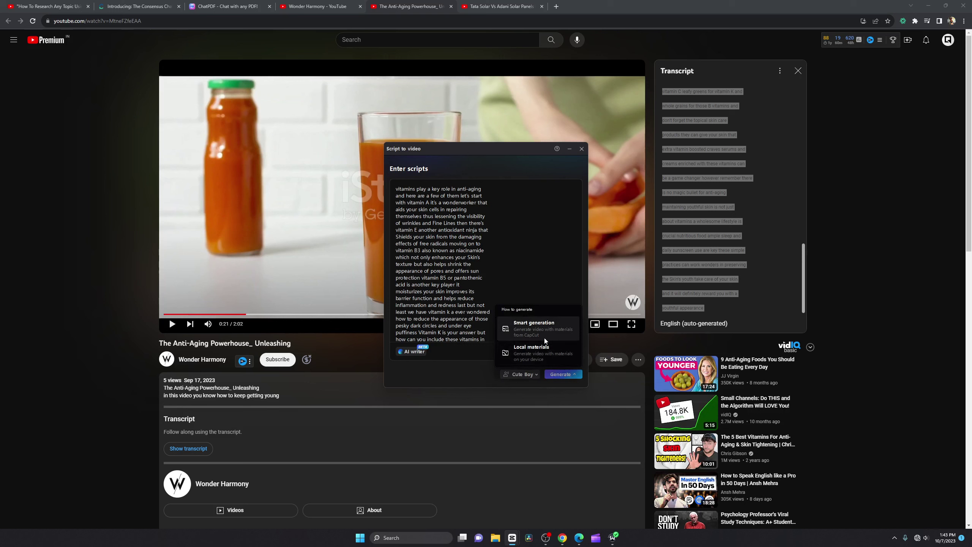
{"action": "left_click", "coordinate": [540, 359]}
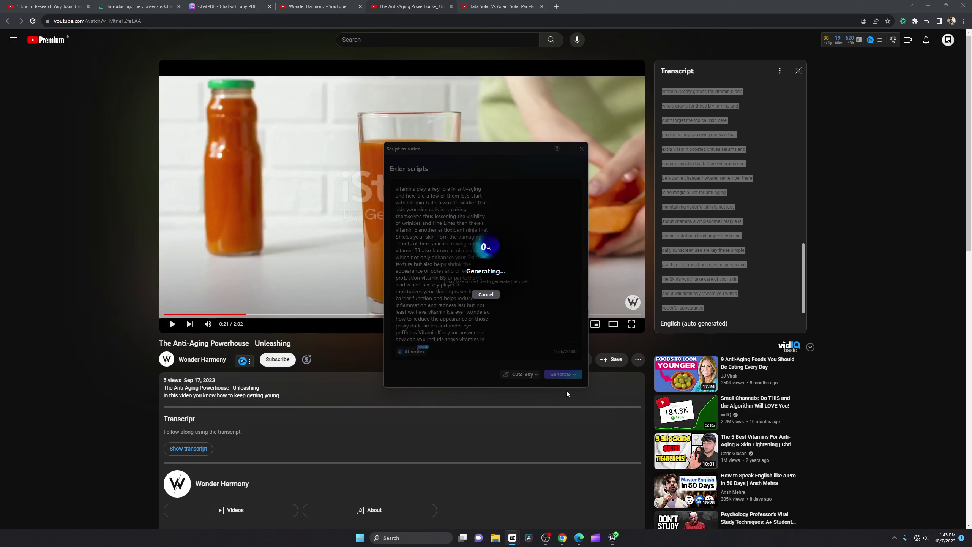